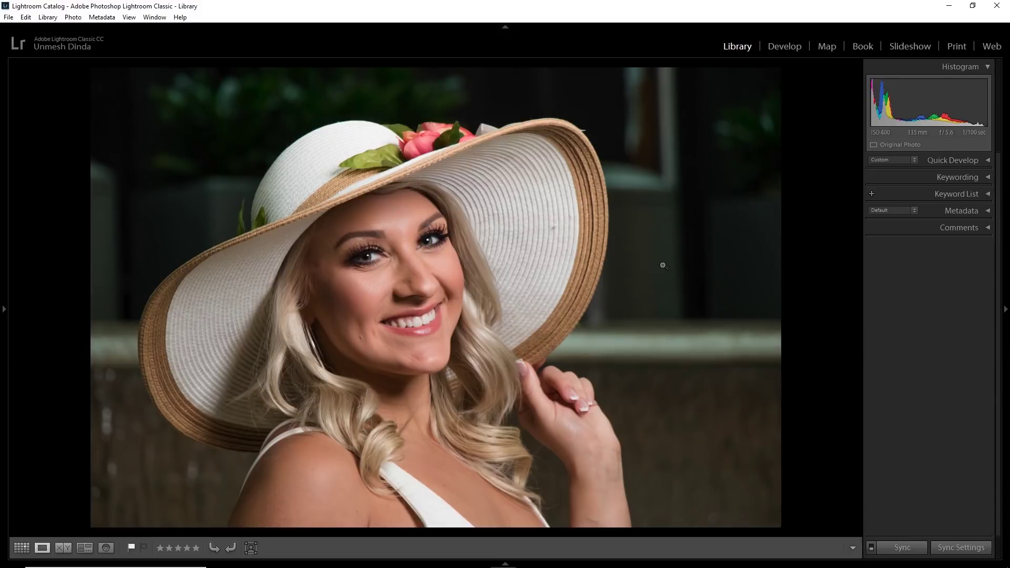
Step: In Survey view, enlarge the hat portrait and send it to Photoshop CC 2018 via Edit In
{"action": "key", "text": "n"}
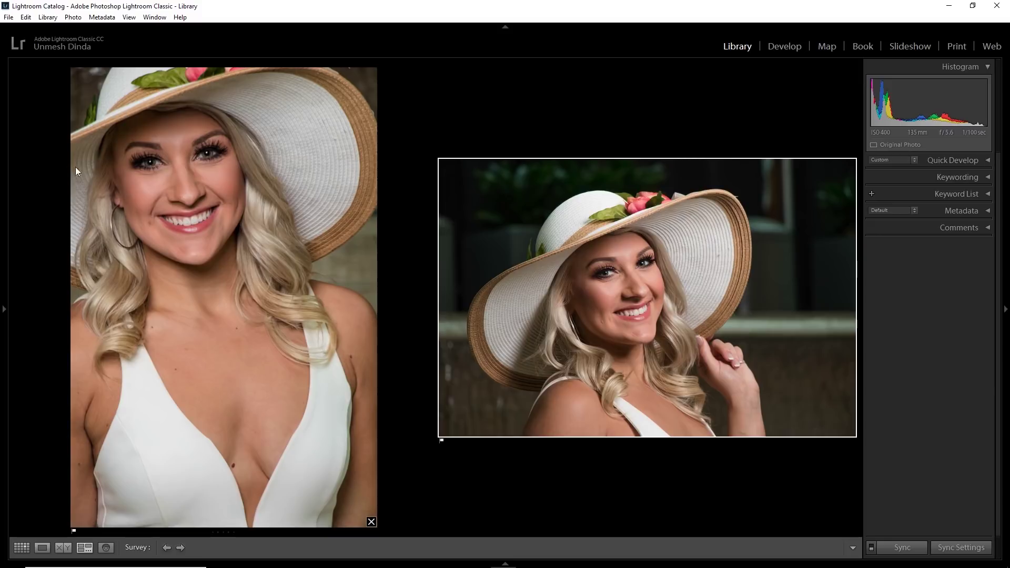
{"action": "double_click", "coordinate": [566, 232]}
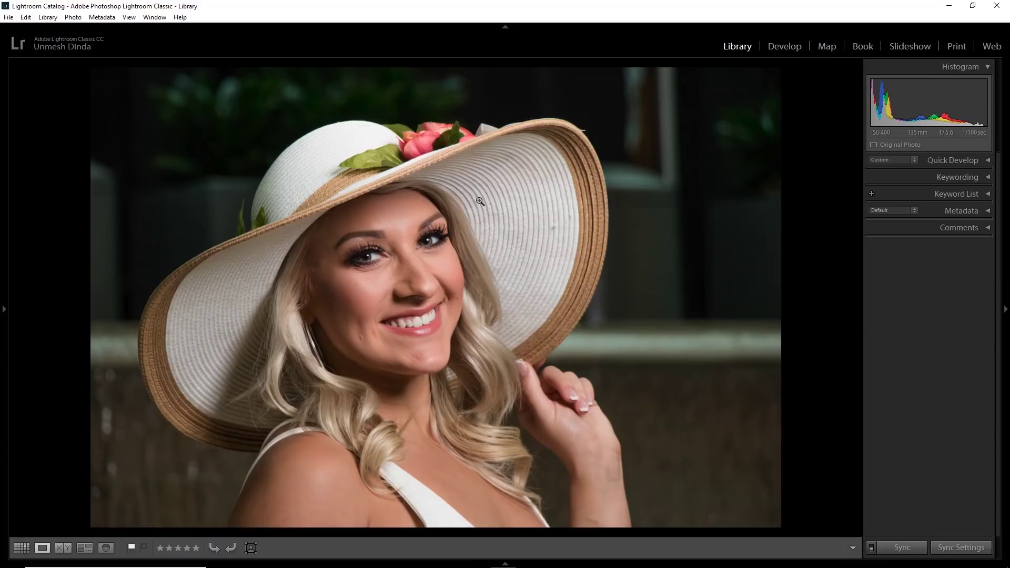
{"action": "right_click", "coordinate": [479, 200]}
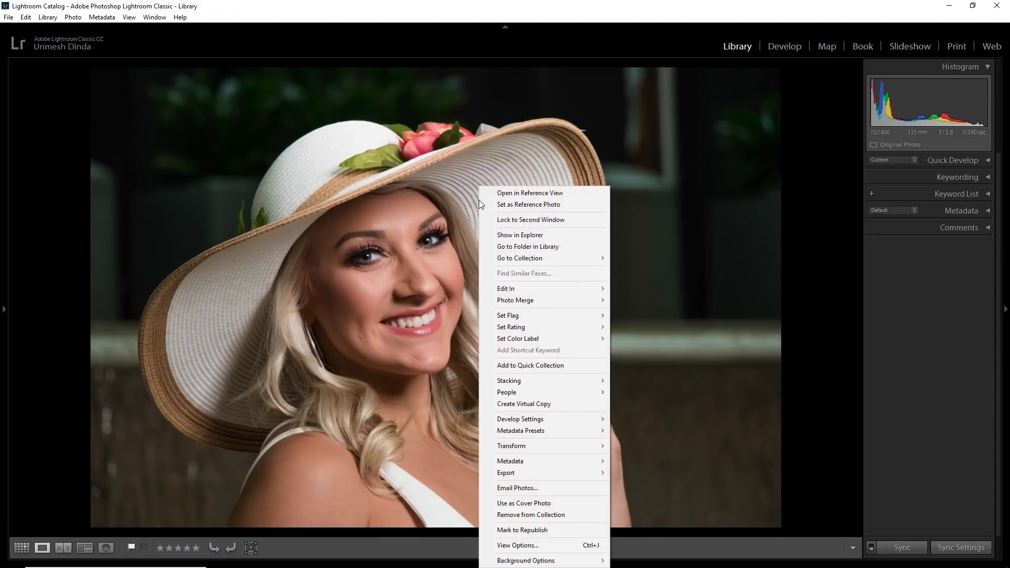
{"action": "mouse_move", "coordinate": [594, 292]}
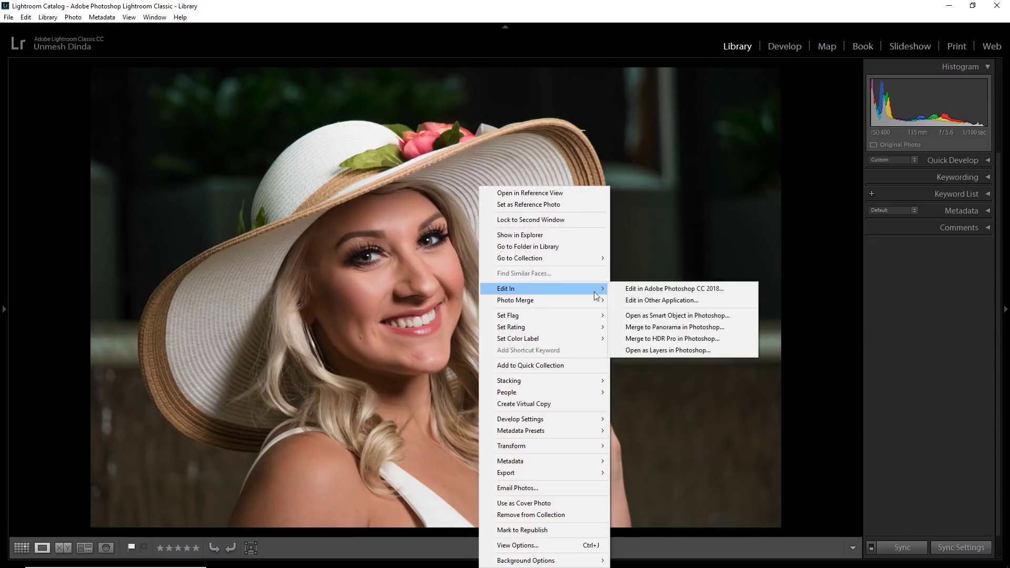
{"action": "left_click", "coordinate": [653, 288]}
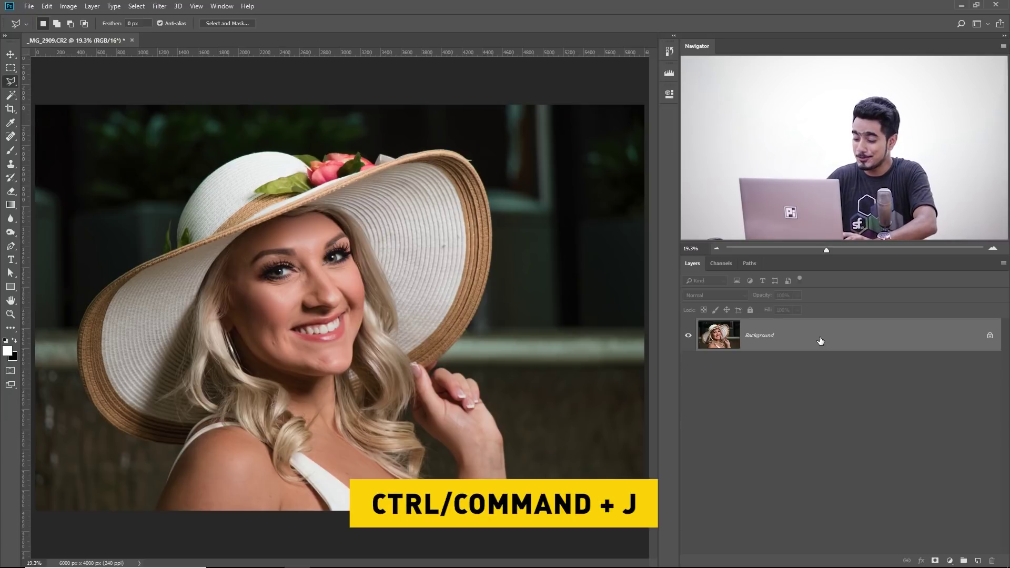
Step: Duplicate the Background layer with Ctrl+J and rename the copy 'Liquify'
{"action": "key", "text": "ctrl+j"}
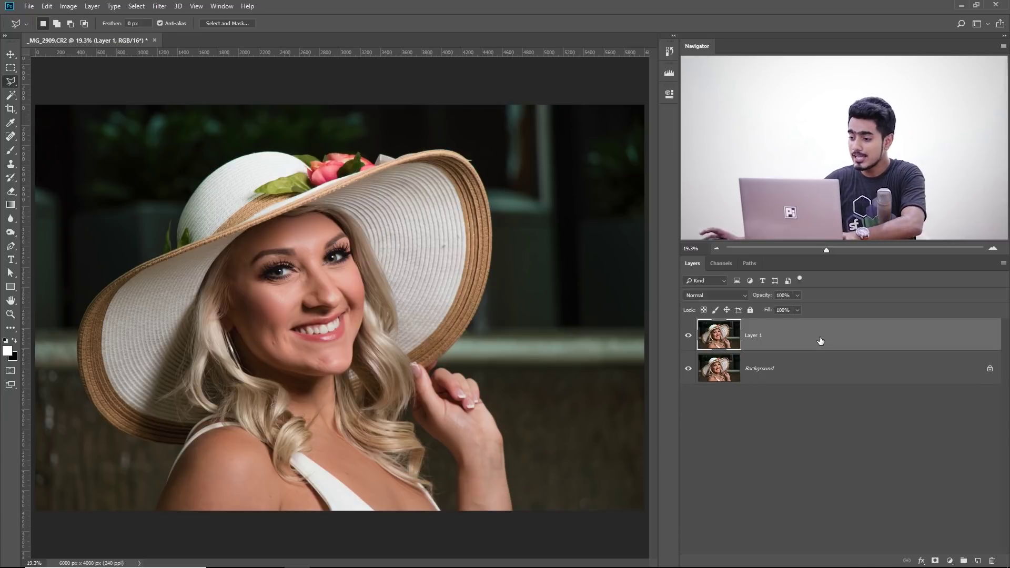
{"action": "double_click", "coordinate": [753, 335]}
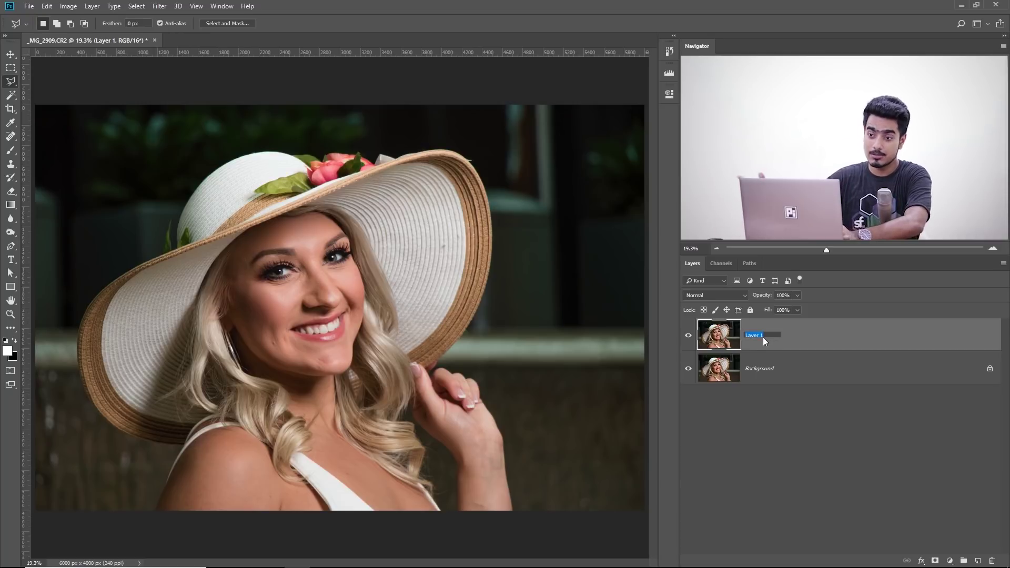
{"action": "type", "text": "L"}
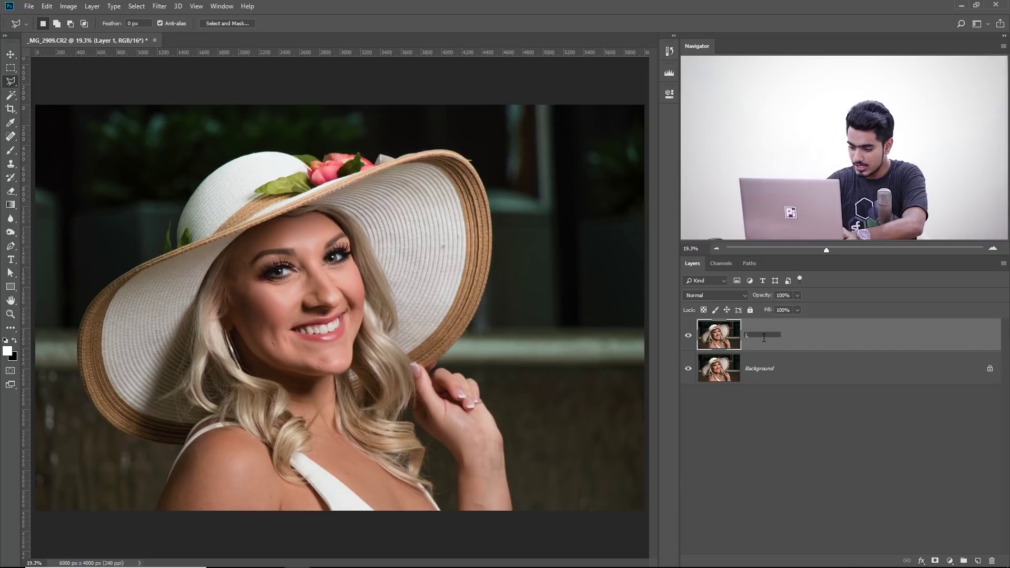
{"action": "type", "text": "iquify"}
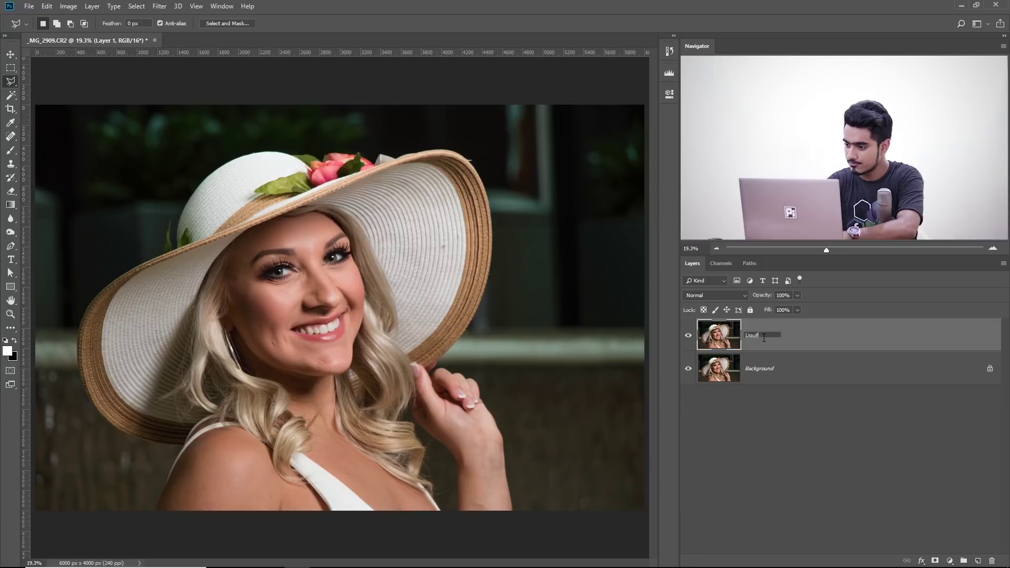
{"action": "key", "text": "Return"}
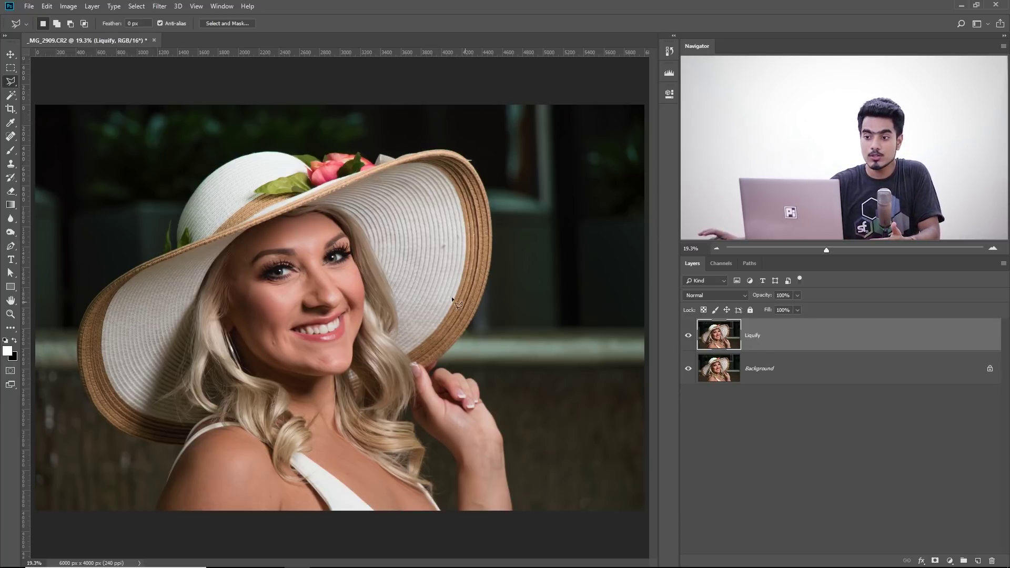
Step: Convert the Liquify layer into a smart object from its Layers panel menu
{"action": "left_click", "coordinate": [158, 6]}
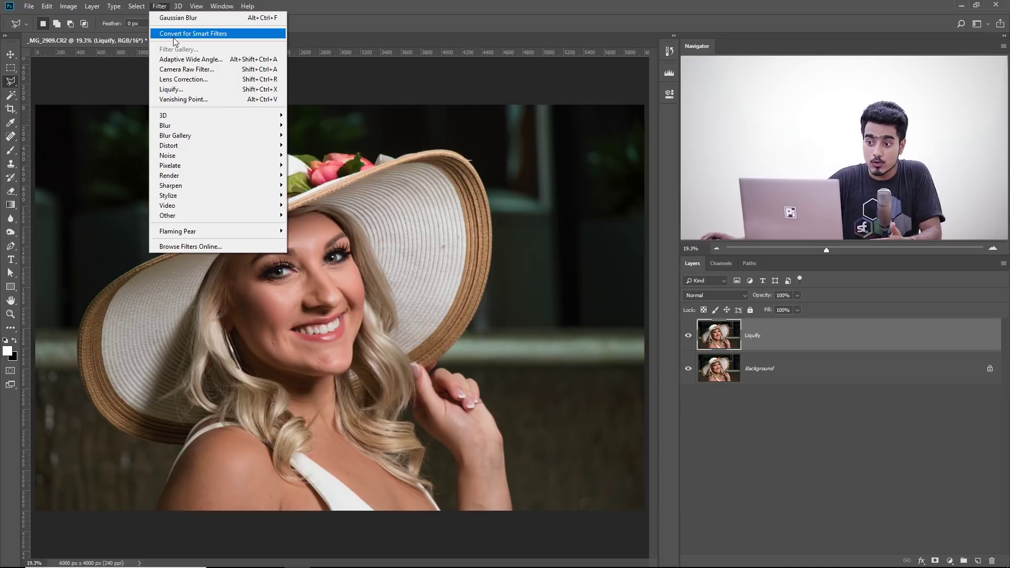
{"action": "right_click", "coordinate": [862, 336]}
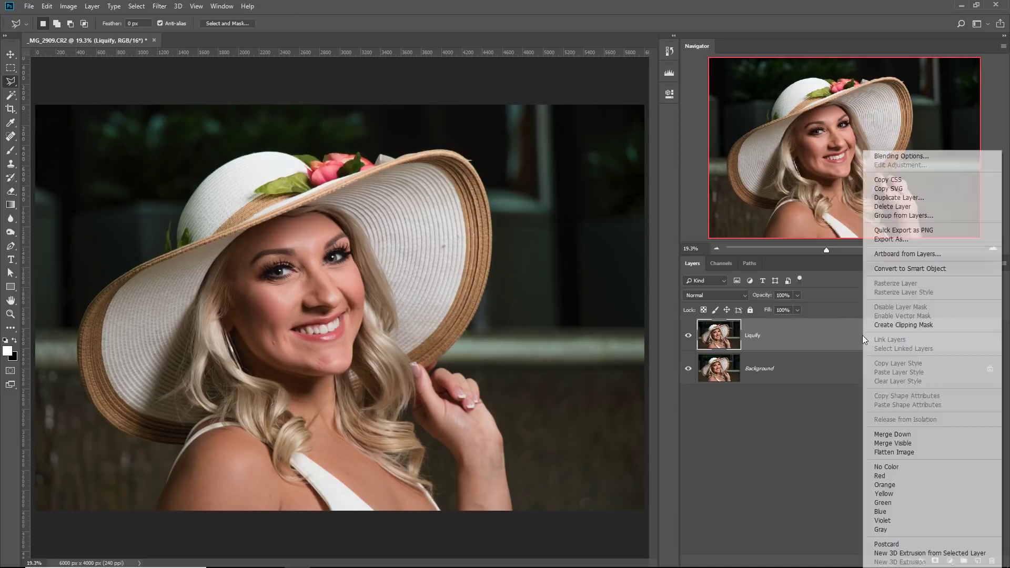
{"action": "left_click", "coordinate": [900, 269]}
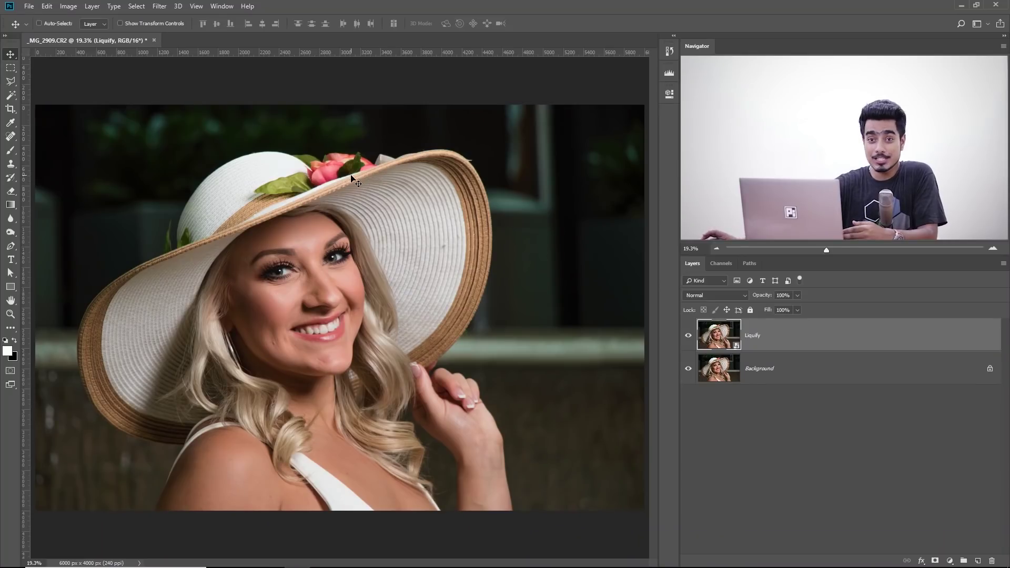
Step: Open Filter > Liquify on the smart object and select the Pucker tool
{"action": "left_click", "coordinate": [160, 6]}
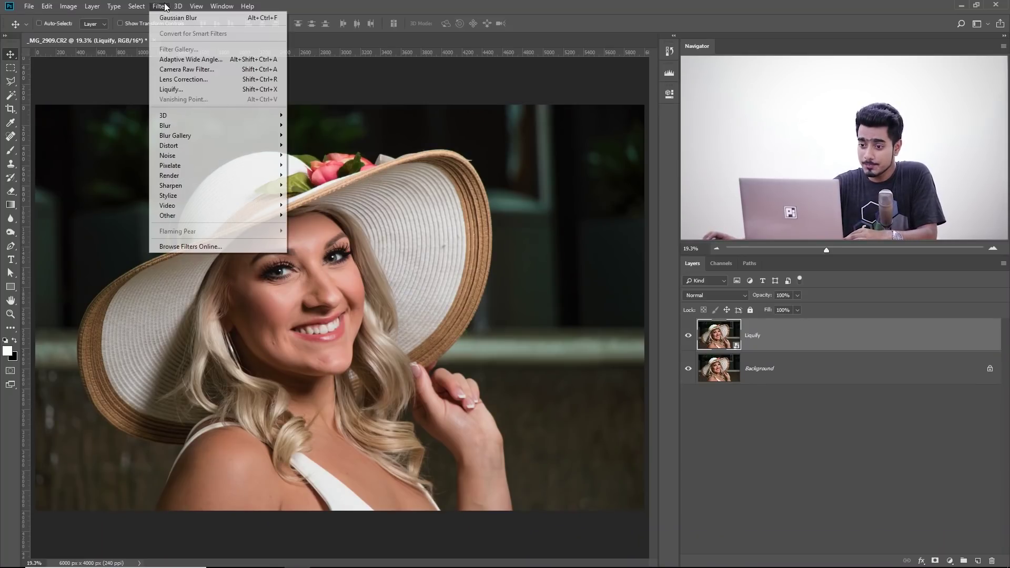
{"action": "left_click", "coordinate": [186, 89]}
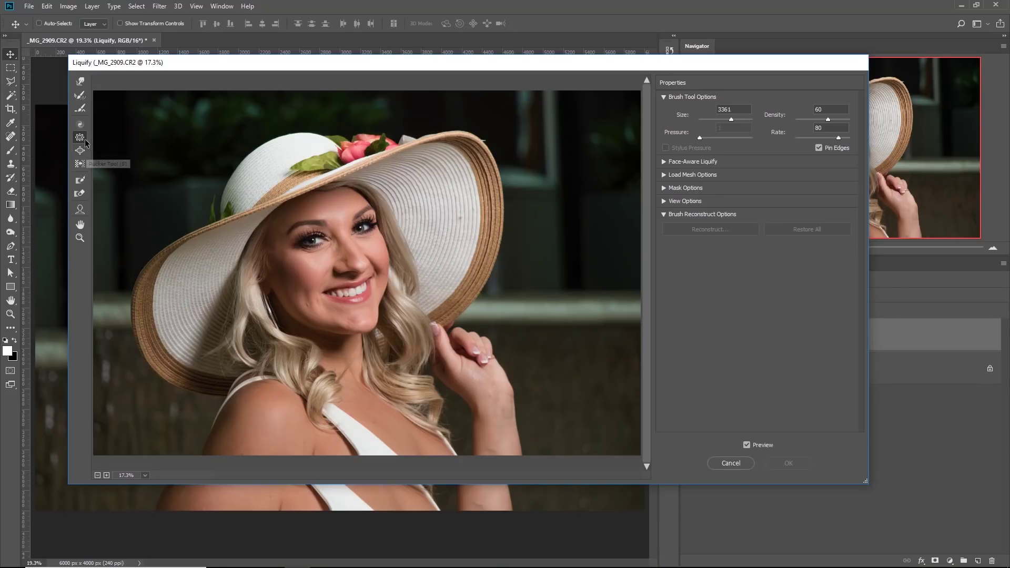
{"action": "left_click", "coordinate": [83, 139]}
Step: Enlarge the Pucker brush and try a pucker on the face, undoing it
{"action": "left_click", "coordinate": [331, 263]}
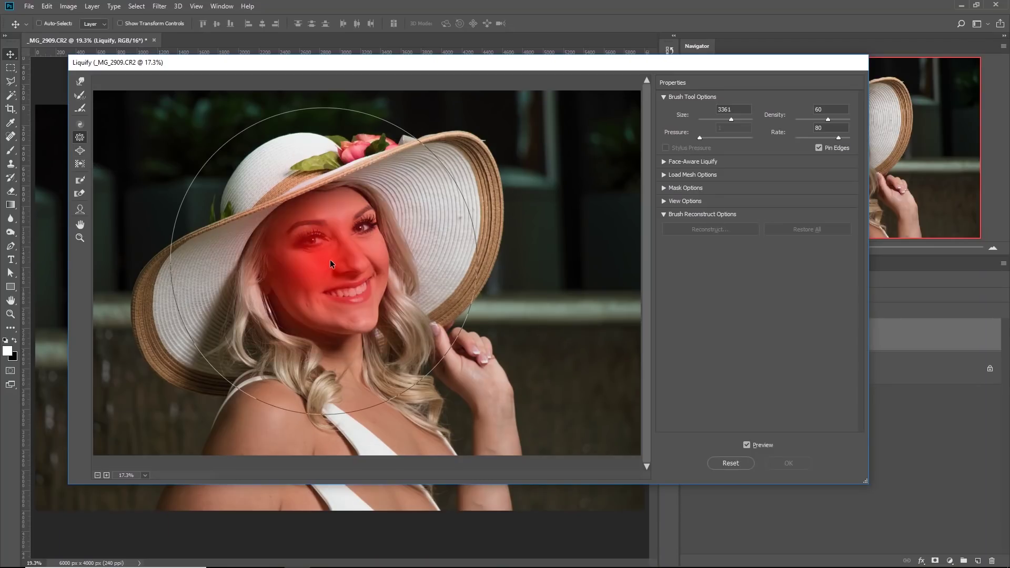
{"action": "key", "text": "bracketright"}
{"action": "left_click", "coordinate": [358, 261]}
{"action": "key", "text": "ctrl+z"}
{"action": "key", "text": "bracketright"}
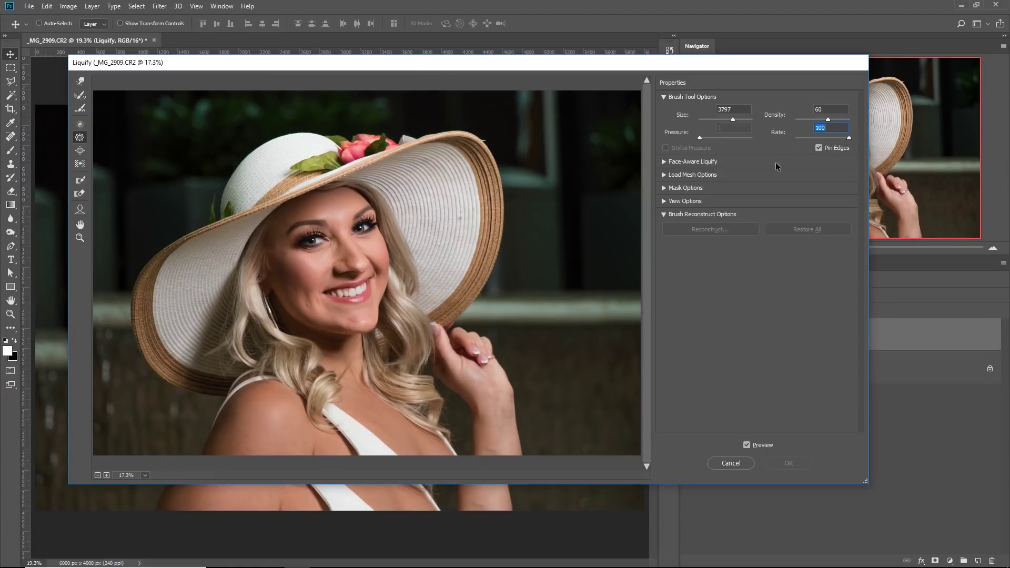
Step: Pinch the face inward, Restore All, then warp the face with a fresh stroke
{"action": "left_click_drag", "start_coordinate": [339, 258], "coordinate": [338, 257]}
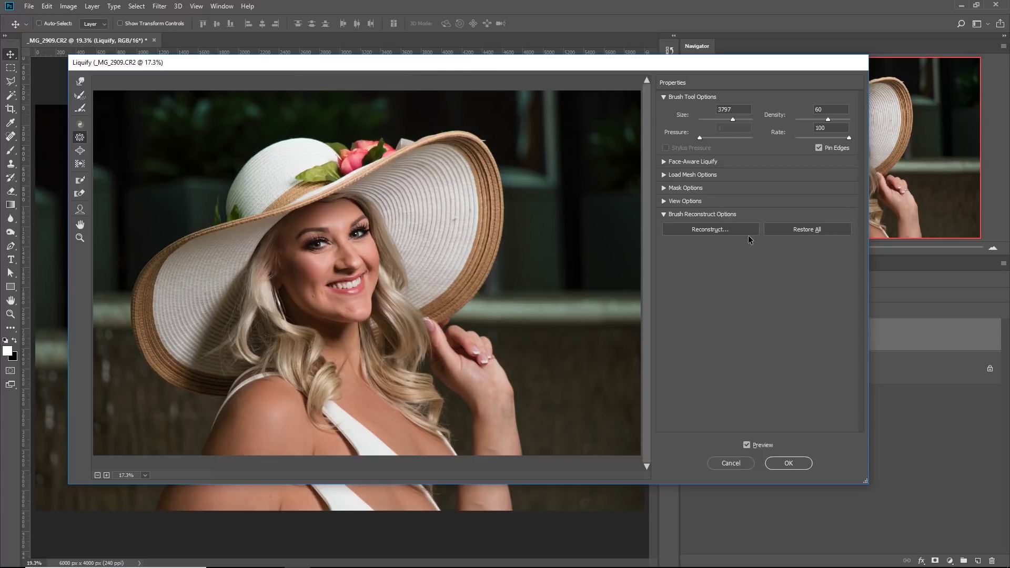
{"action": "left_click", "coordinate": [787, 231]}
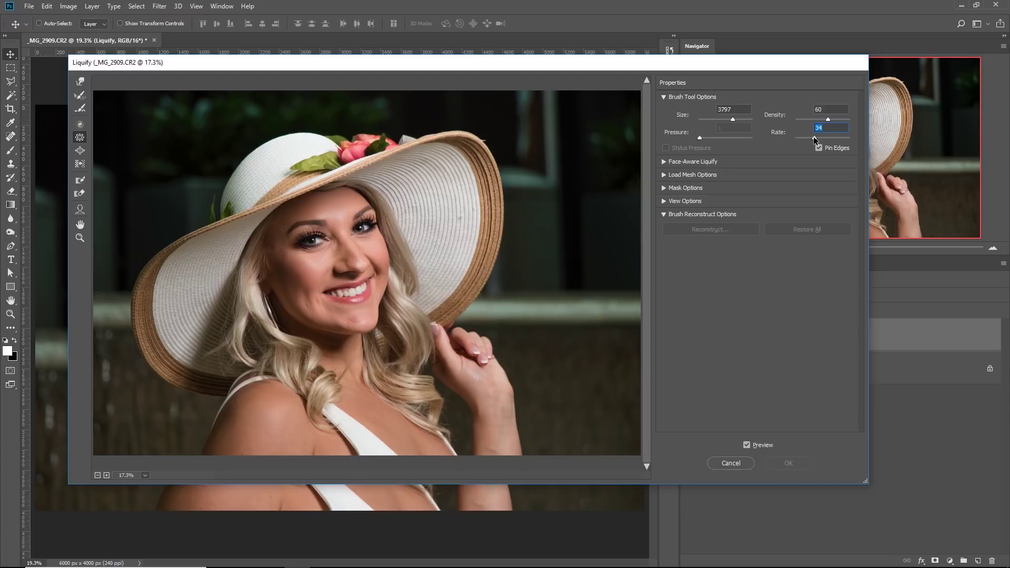
{"action": "left_click", "coordinate": [335, 266]}
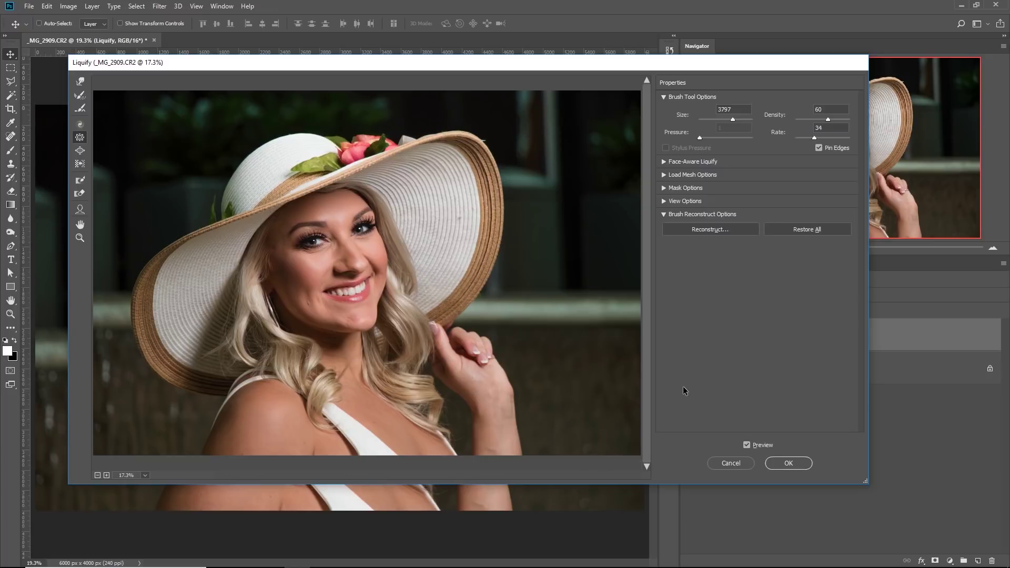
Step: Toggle Preview on and off to compare the original and liquified face
{"action": "left_click", "coordinate": [746, 445]}
{"action": "left_click", "coordinate": [747, 446]}
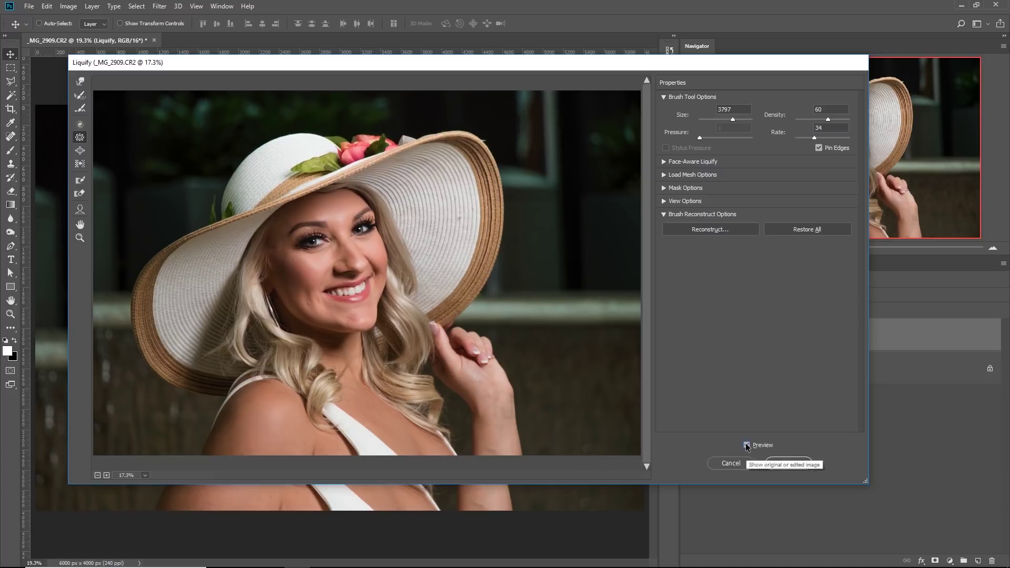
{"action": "left_click", "coordinate": [746, 446]}
{"action": "left_click", "coordinate": [747, 446]}
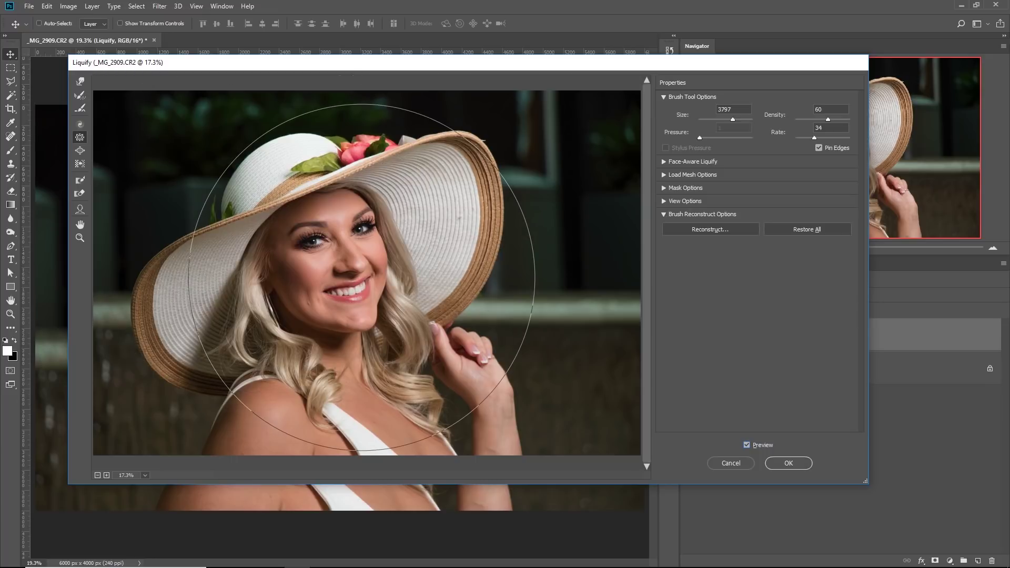
Step: Shrink the brush, paint a freeze mask over the nose and cheek, then clear it
{"action": "key", "text": "bracketleft"}
{"action": "key", "text": "bracketleft"}
{"action": "key", "text": "bracketleft"}
{"action": "key", "text": "bracketleft"}
{"action": "mouse_move", "coordinate": [361, 277]}
{"action": "left_mouse_down"}
{"action": "mouse_move", "coordinate": [253, 259]}
{"action": "mouse_move", "coordinate": [352, 257]}
{"action": "mouse_move", "coordinate": [322, 253]}
{"action": "mouse_move", "coordinate": [347, 263]}
{"action": "left_mouse_up"}
{"action": "key", "text": "bracketleft"}
{"action": "key", "text": "bracketleft"}
{"action": "key", "text": "bracketleft"}
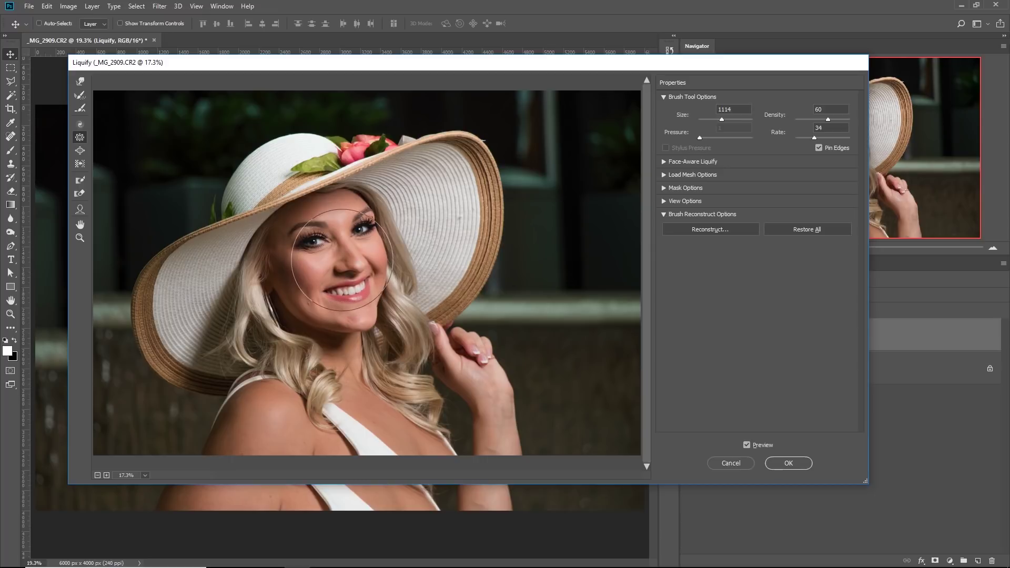
Step: Compare the preview once more and resize the brush to 2366
{"action": "left_click", "coordinate": [750, 445]}
{"action": "left_click", "coordinate": [750, 445]}
{"action": "left_click", "coordinate": [750, 446]}
{"action": "left_click", "coordinate": [750, 447]}
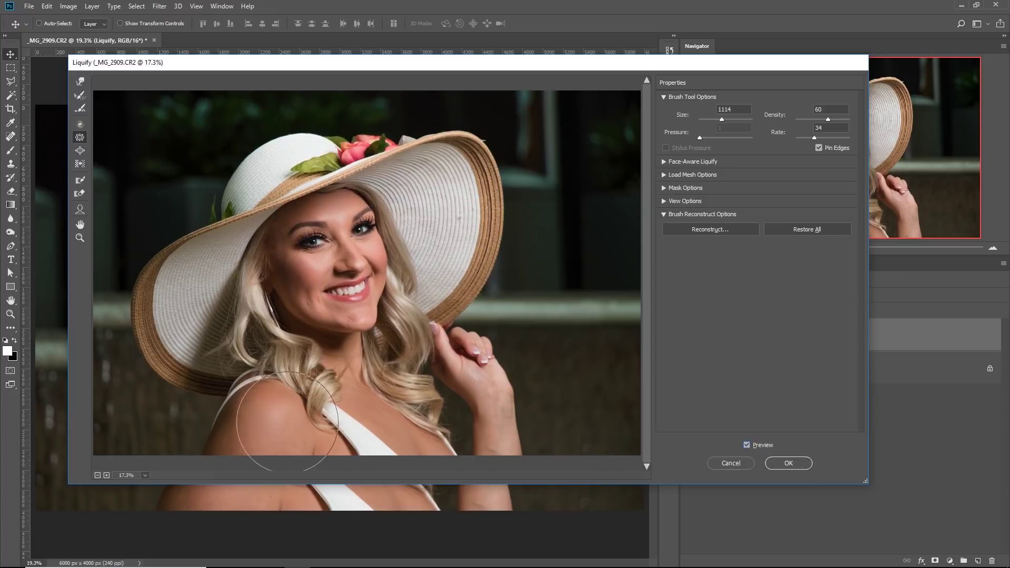
{"action": "mouse_move", "coordinate": [273, 413]}
{"action": "left_mouse_down"}
{"action": "mouse_move", "coordinate": [221, 405]}
{"action": "mouse_move", "coordinate": [200, 425]}
{"action": "left_mouse_up"}
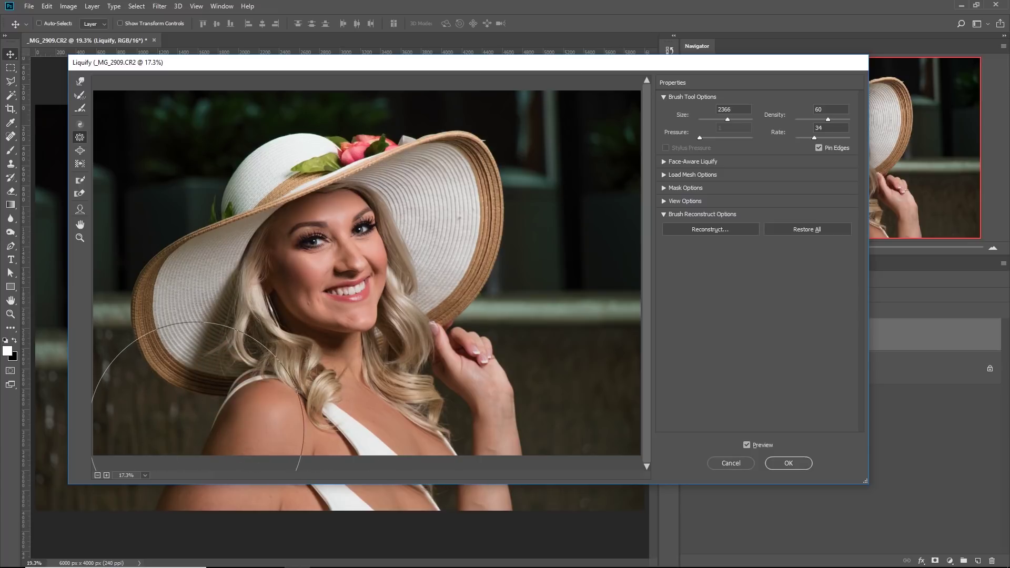
{"action": "key", "text": "alt"}
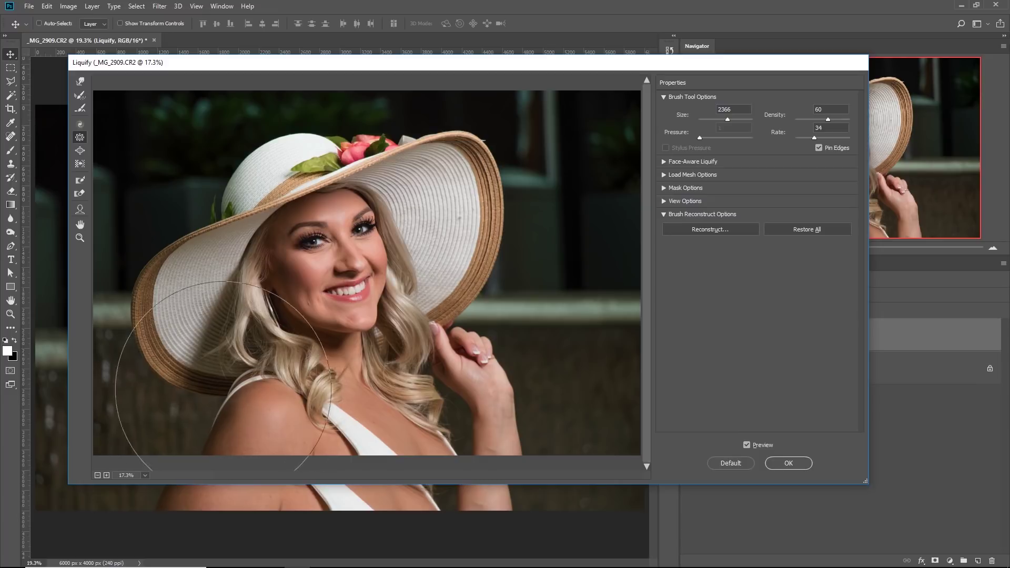
Step: Select the Forward Warp tool at size 2961, compare the preview, and open Reconstruct
{"action": "left_click", "coordinate": [81, 82]}
{"action": "left_click_drag", "start_coordinate": [230, 384], "coordinate": [347, 389]}
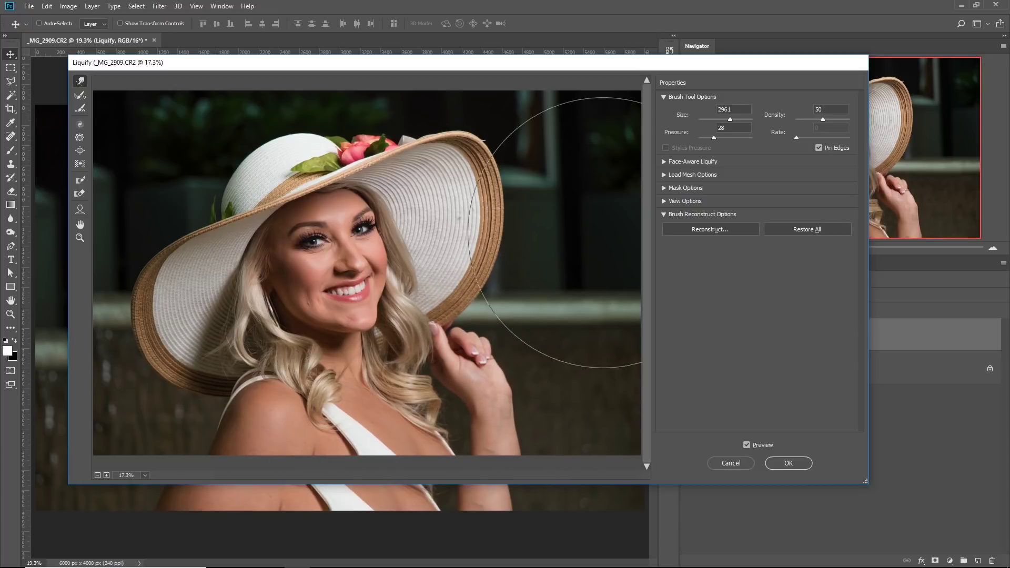
{"action": "left_click", "coordinate": [747, 445]}
{"action": "left_click", "coordinate": [747, 445]}
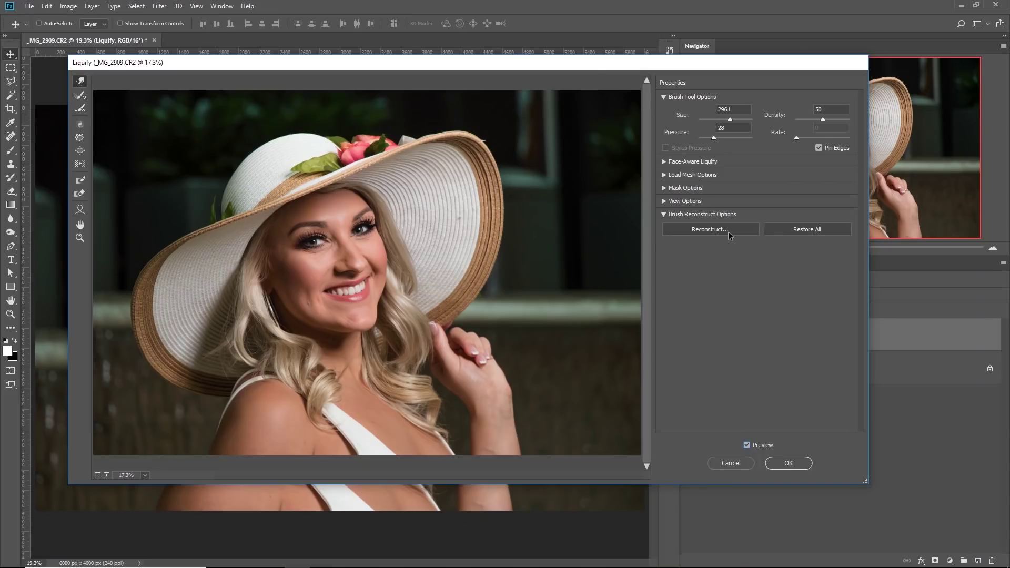
{"action": "left_click", "coordinate": [728, 231]}
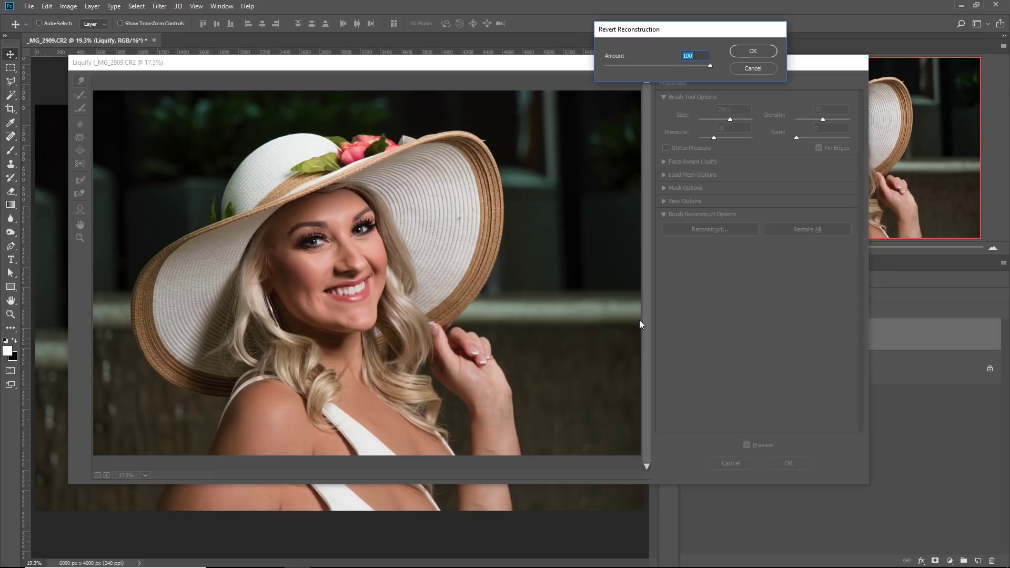
Step: Drag the reconstruction Amount between 0, 75 and 100, settle on 100, and confirm
{"action": "left_click_drag", "start_coordinate": [710, 65], "coordinate": [604, 66]}
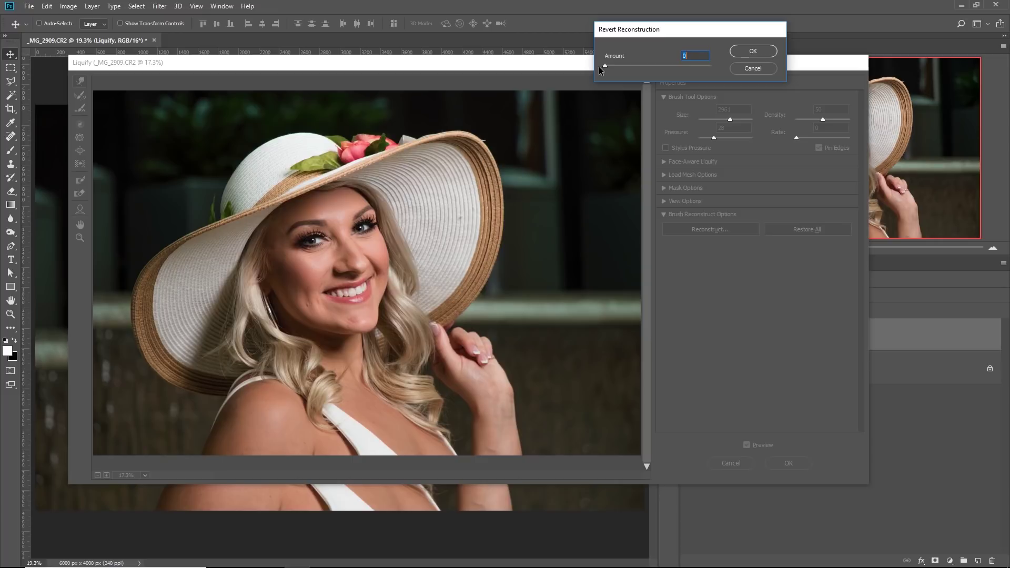
{"action": "left_click_drag", "start_coordinate": [604, 66], "coordinate": [710, 65]}
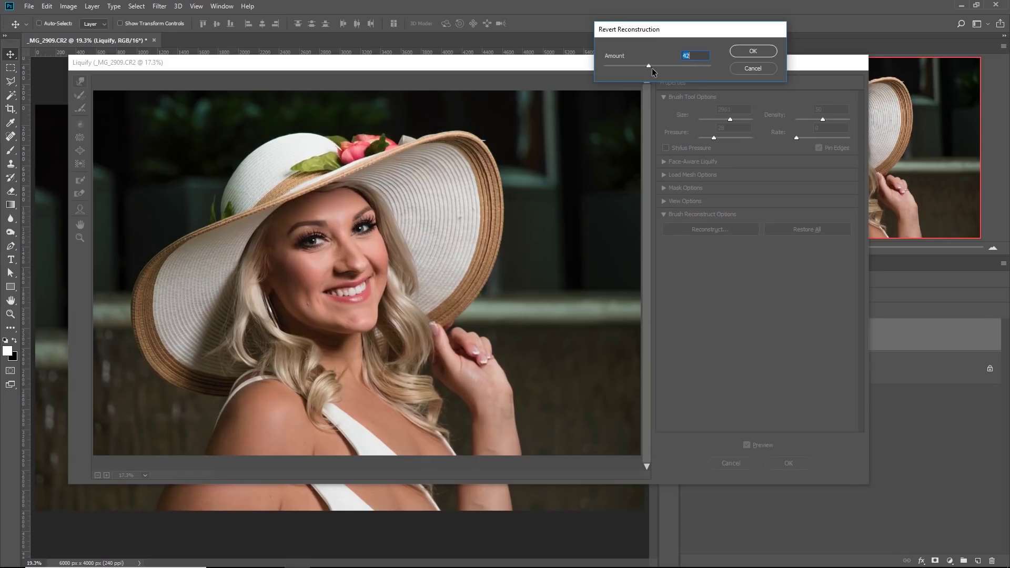
{"action": "left_click_drag", "start_coordinate": [651, 68], "coordinate": [683, 65]}
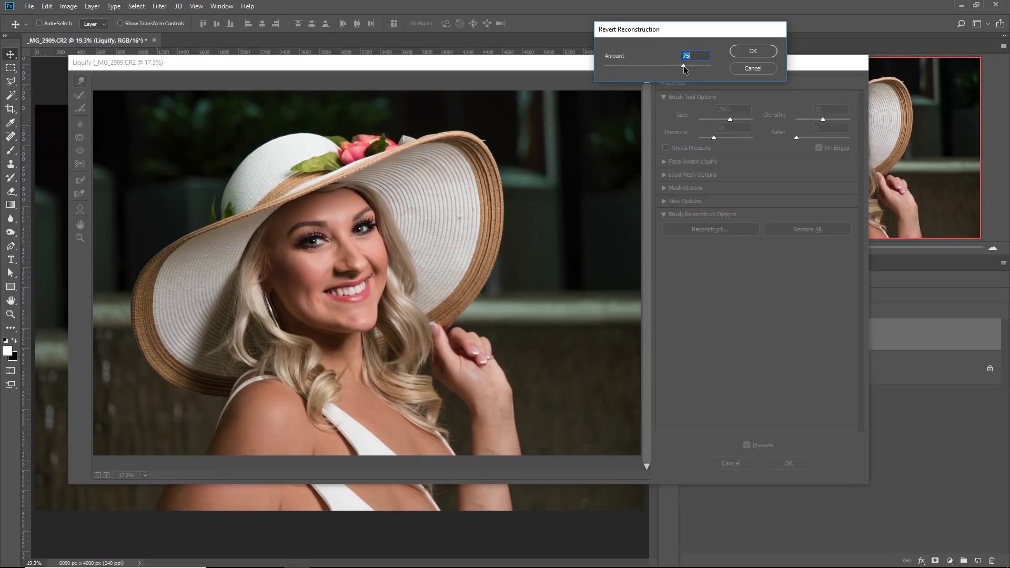
{"action": "left_click_drag", "start_coordinate": [689, 67], "coordinate": [716, 66]}
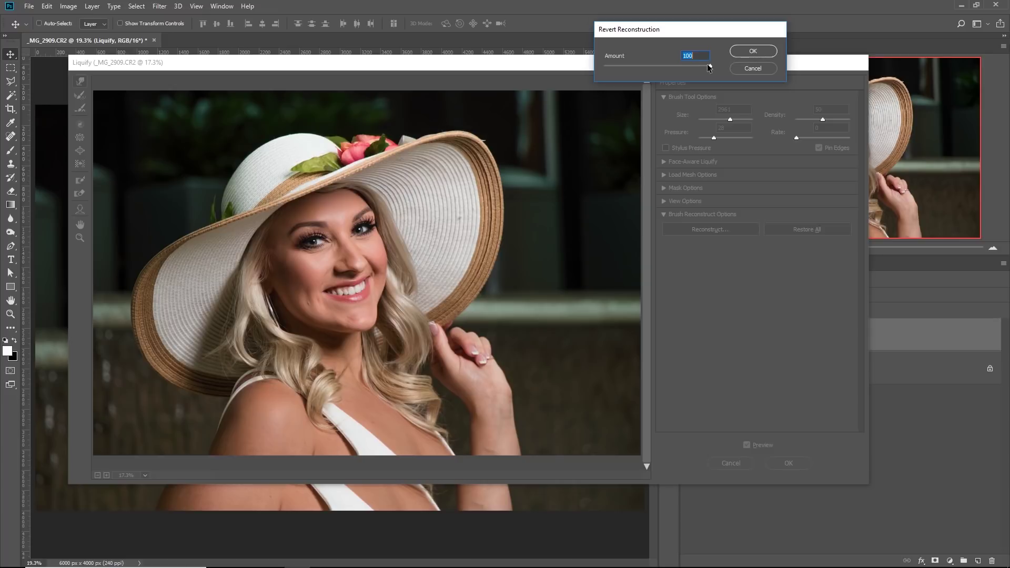
{"action": "left_click", "coordinate": [736, 53]}
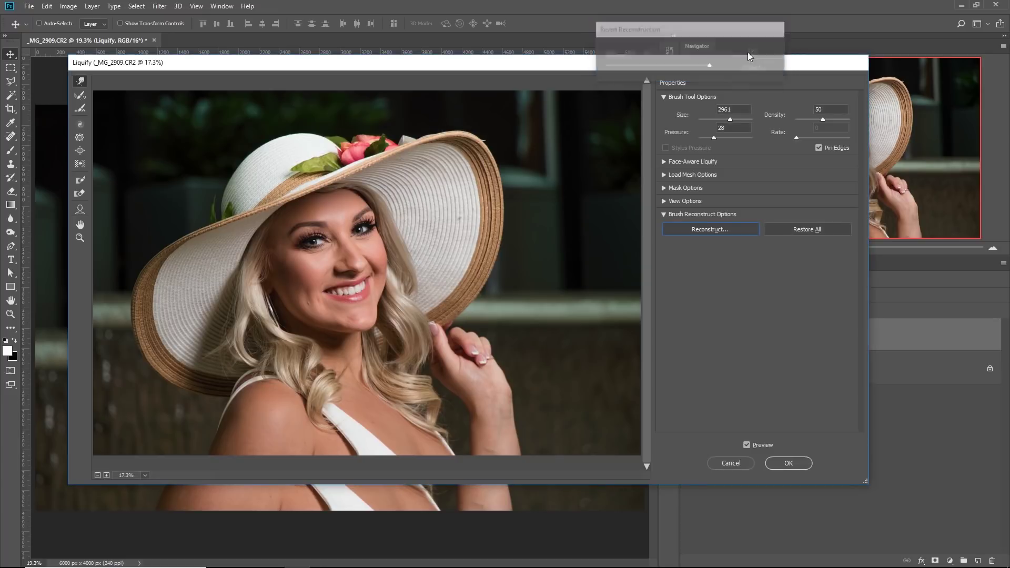
Step: Restore All, then apply Liquify to the Liquify layer as a smart filter
{"action": "left_click", "coordinate": [786, 464]}
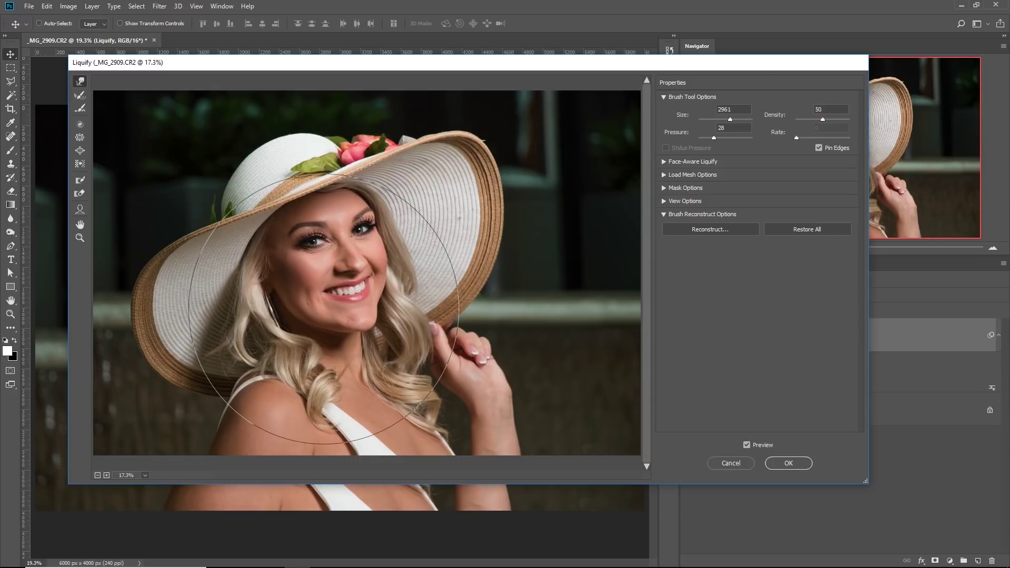
{"action": "left_click", "coordinate": [784, 230]}
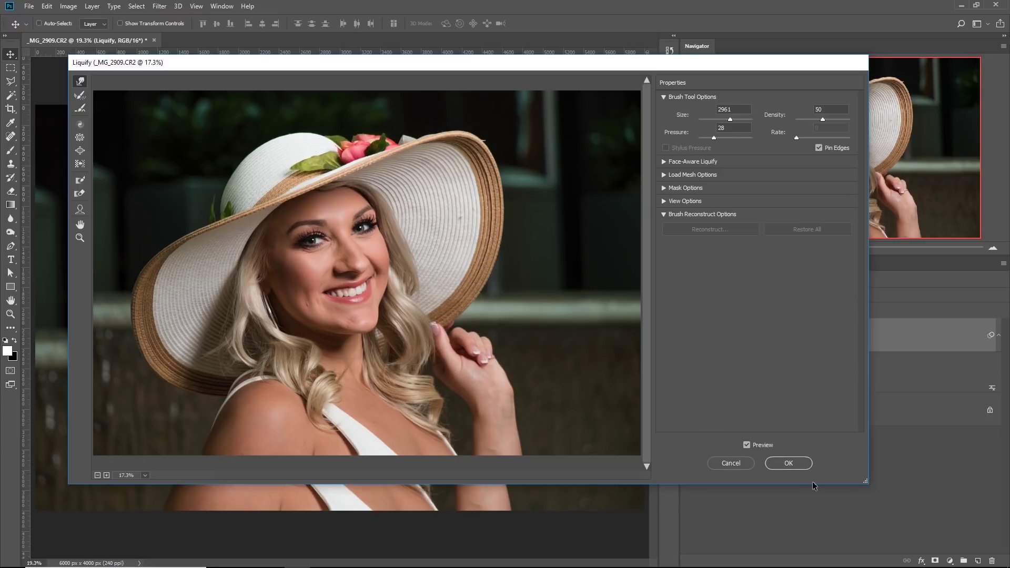
{"action": "left_click", "coordinate": [740, 463]}
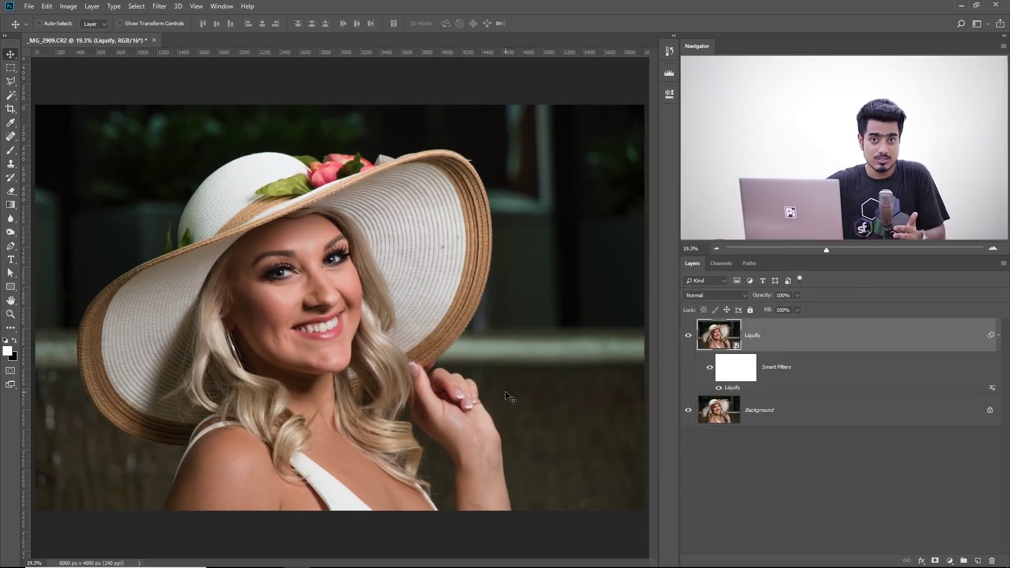